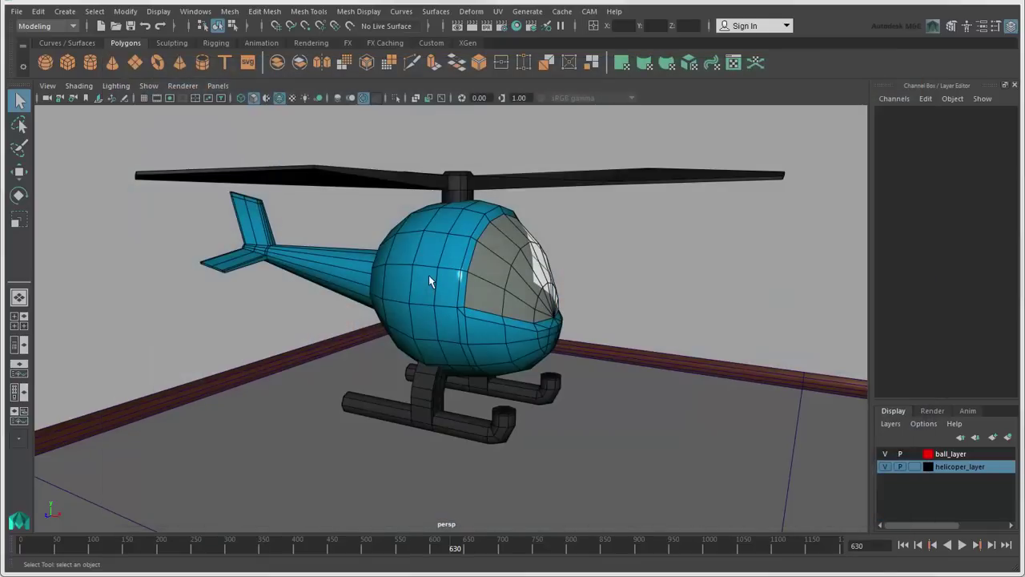
# Select the cartoon helicopter's body in the perspective viewport
pyautogui.click(429, 281)
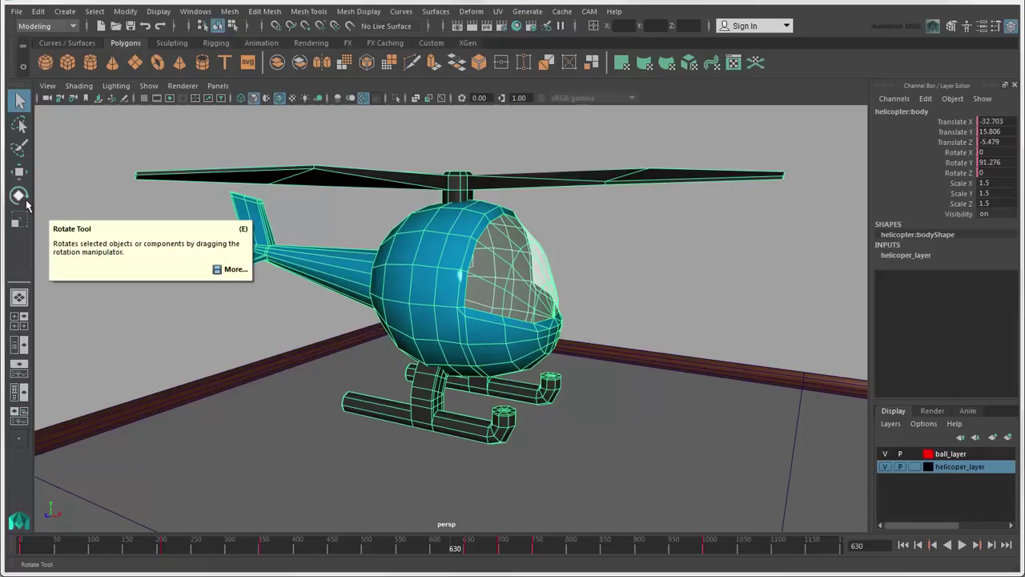
# Rotate the body to X -597.682, Y 69.75, Z -605.387, resizing the manipulator with +/-
pyautogui.press('e')
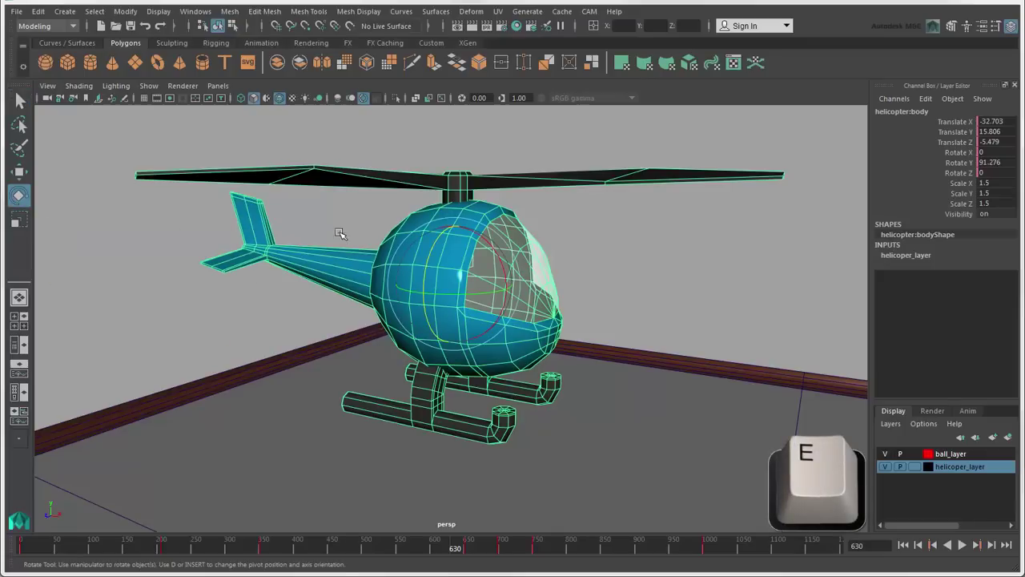
pyautogui.moveTo(485, 248)
pyautogui.mouseDown()
pyautogui.moveTo(497, 269)
pyautogui.moveTo(485, 236)
pyautogui.mouseUp()
pyautogui.moveTo(437, 268); pyautogui.dragTo(540, 253)
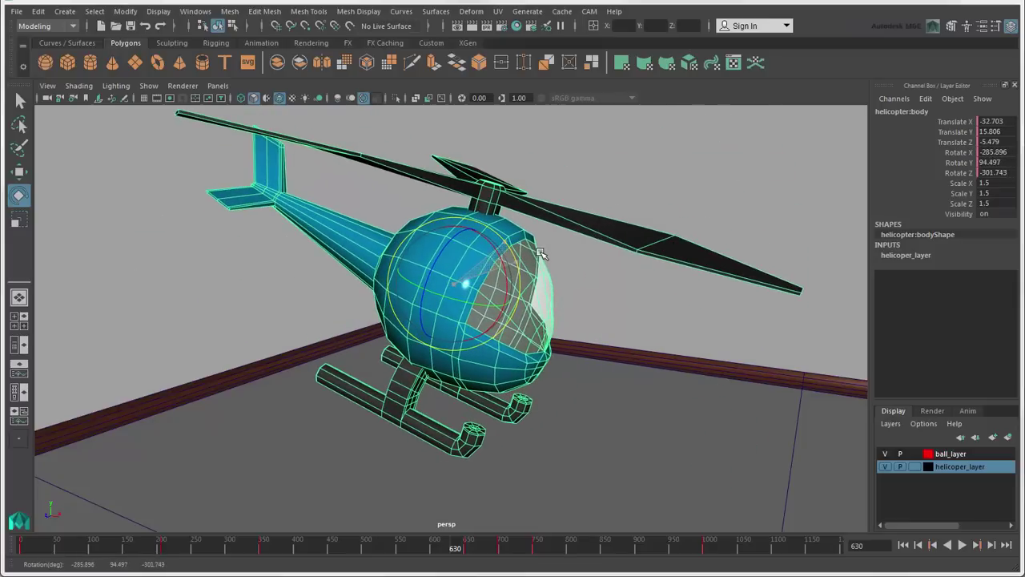
pyautogui.keyDown('alt'); pyautogui.moveTo(581, 286); pyautogui.dragTo(475, 244); pyautogui.keyUp('alt')
pyautogui.keyDown('alt'); pyautogui.moveTo(363, 368); pyautogui.dragTo(428, 346); pyautogui.keyUp('alt')
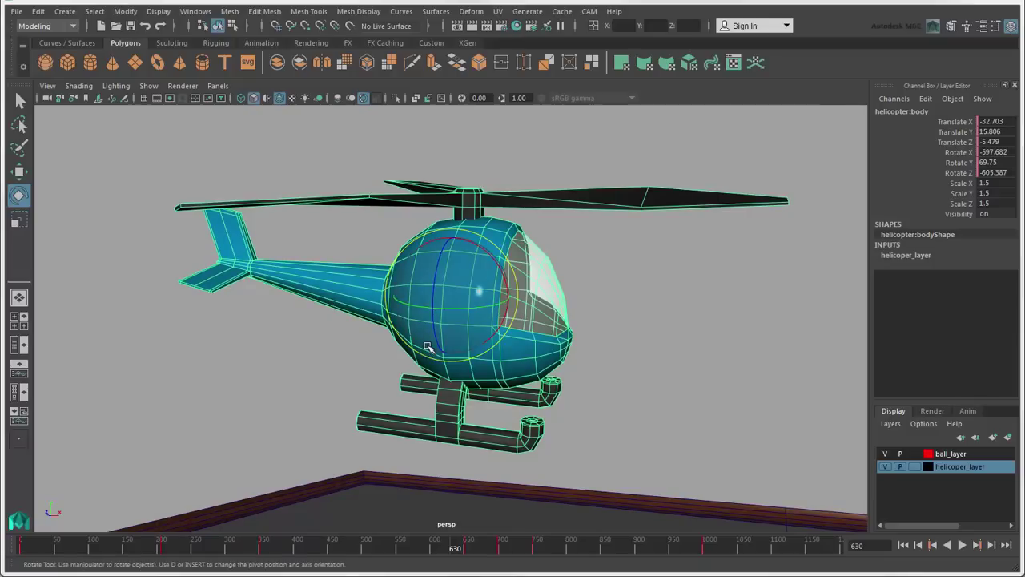
pyautogui.press('=')
pyautogui.press('=')
pyautogui.press('=')
pyautogui.press('=')
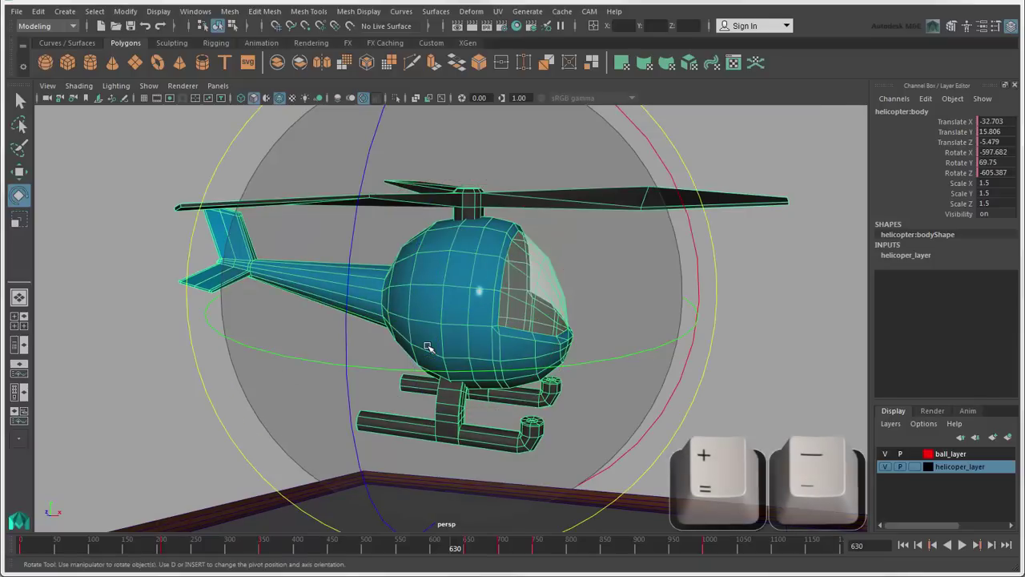
pyautogui.press('-')
pyautogui.press('-')
pyautogui.press('-')
pyautogui.press('-')
pyautogui.press('-')
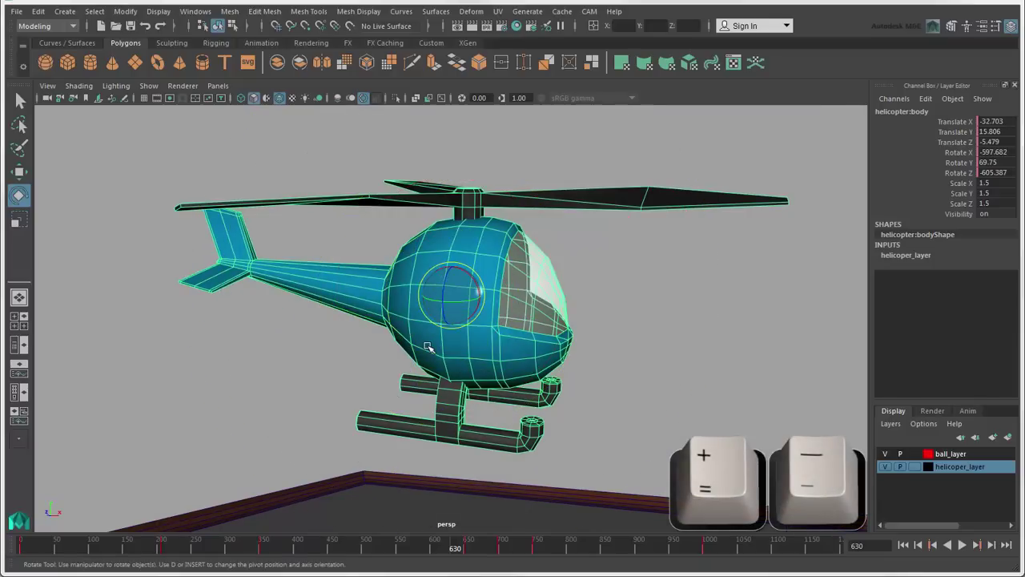
# Save manipulator preferences with Global scale 2.72 and Line size 3
pyautogui.click(202, 12)
pyautogui.moveTo(264, 108)
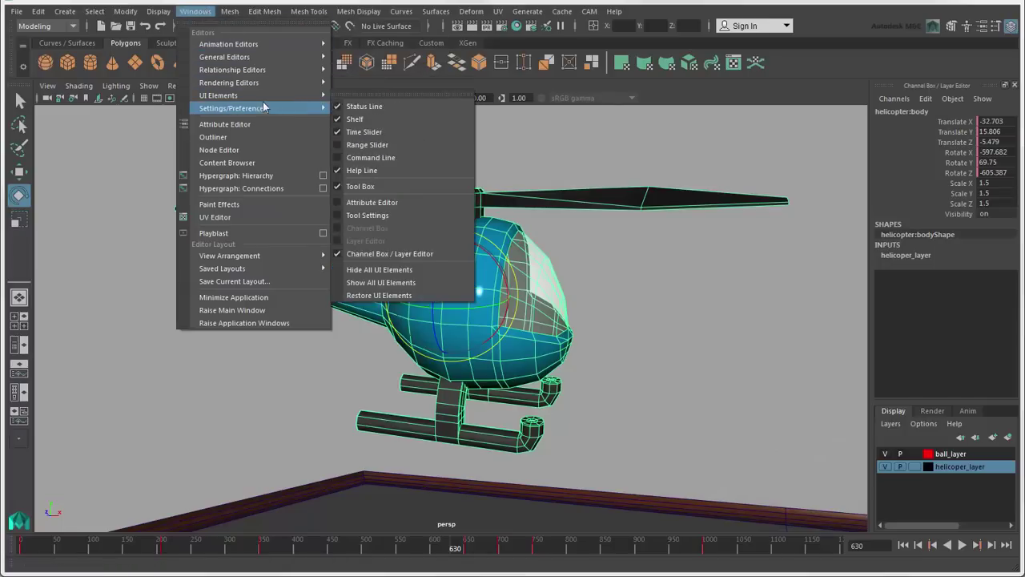
pyautogui.click(407, 120)
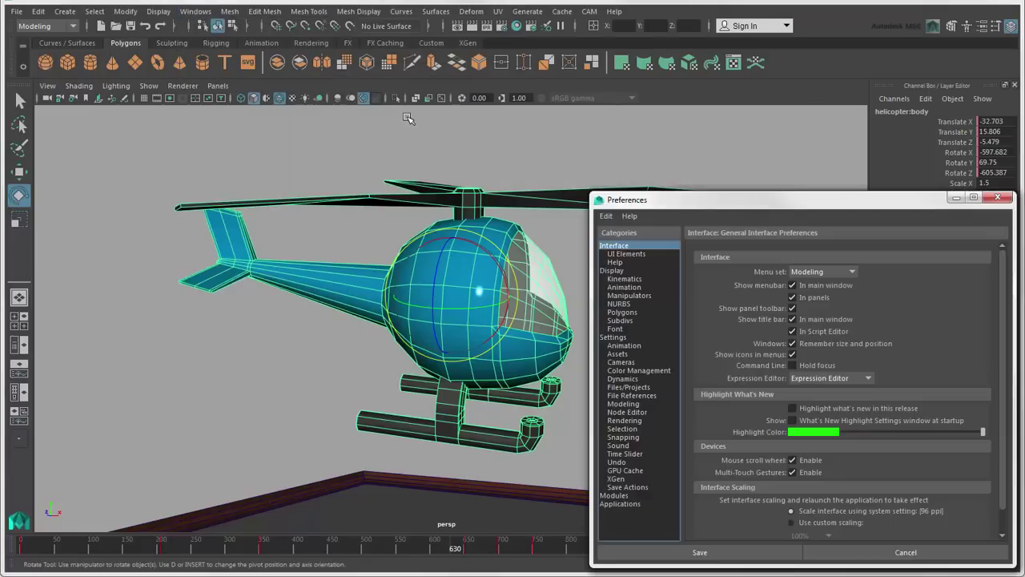
pyautogui.click(650, 298)
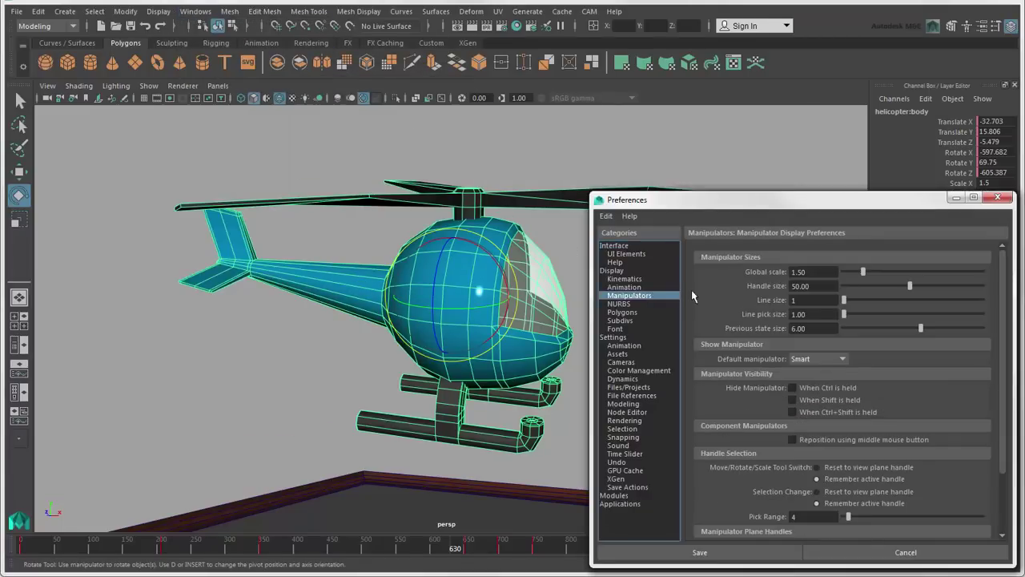
pyautogui.moveTo(863, 272); pyautogui.dragTo(879, 309)
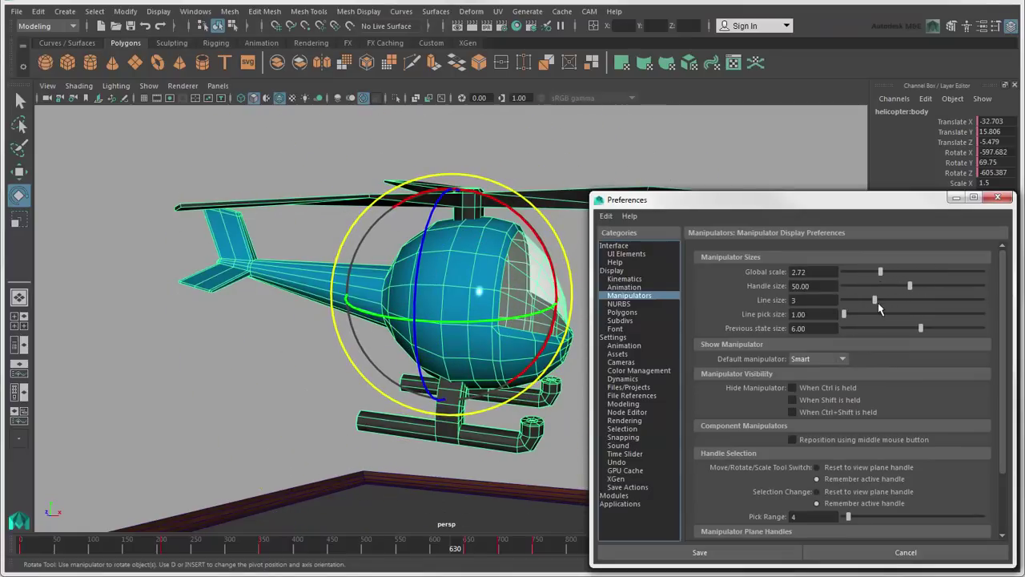
pyautogui.click(772, 558)
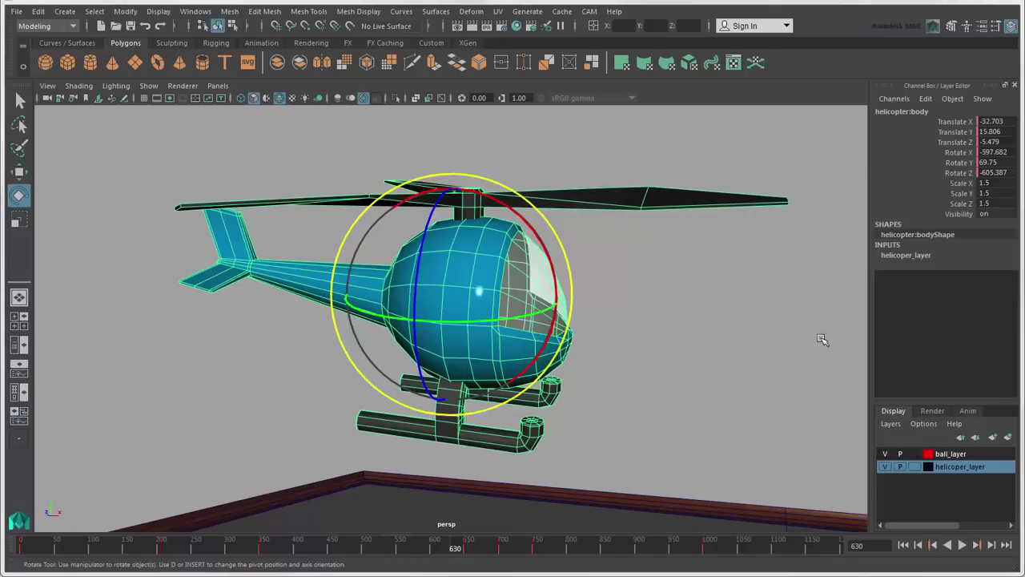
pyautogui.doubleClick(1004, 163)
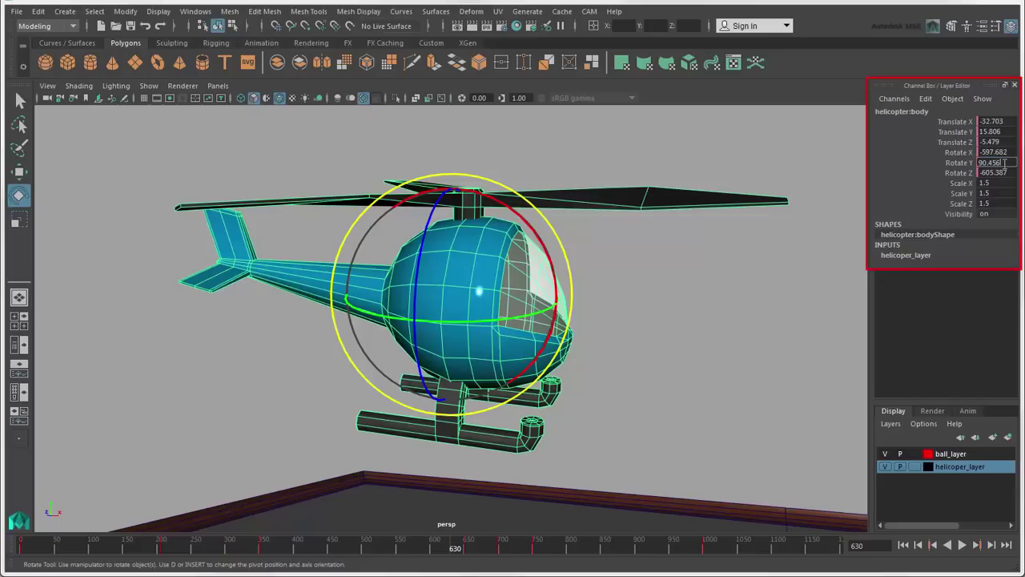
pyautogui.write('90.456')
pyautogui.press('Return')
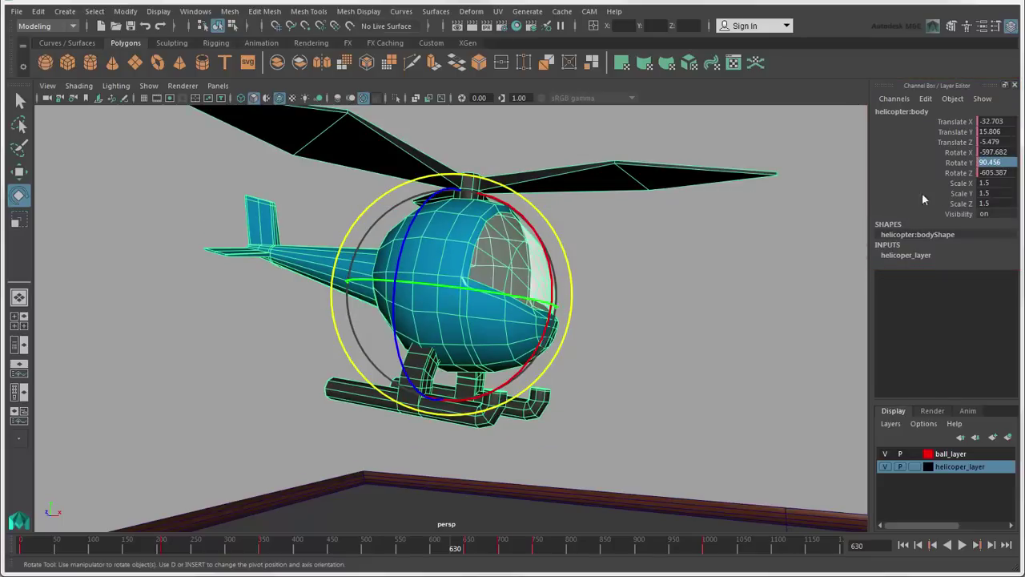
pyautogui.hotkey('ctrl', 'z')
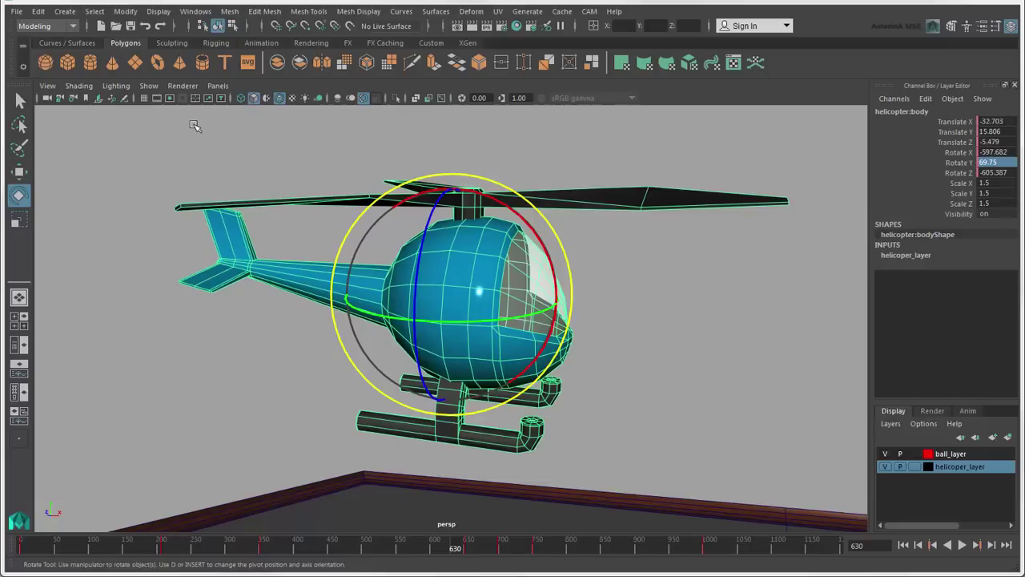
# Show the Rotate Tool's Axis Orientation choices: Object, World, Component, Gimbal and Custom
pyautogui.doubleClick(28, 195)
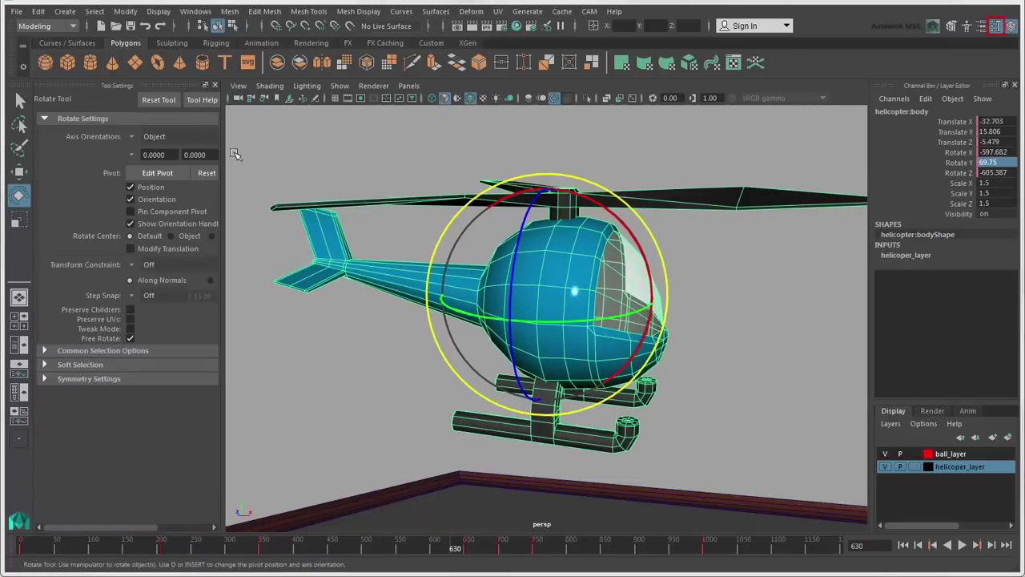
pyautogui.press('e')
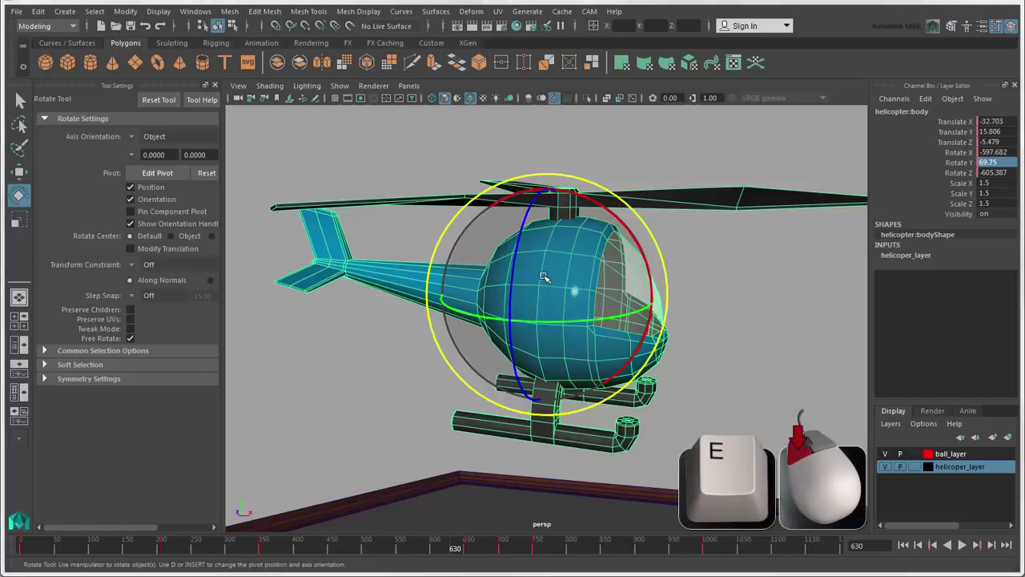
pyautogui.click(544, 277)
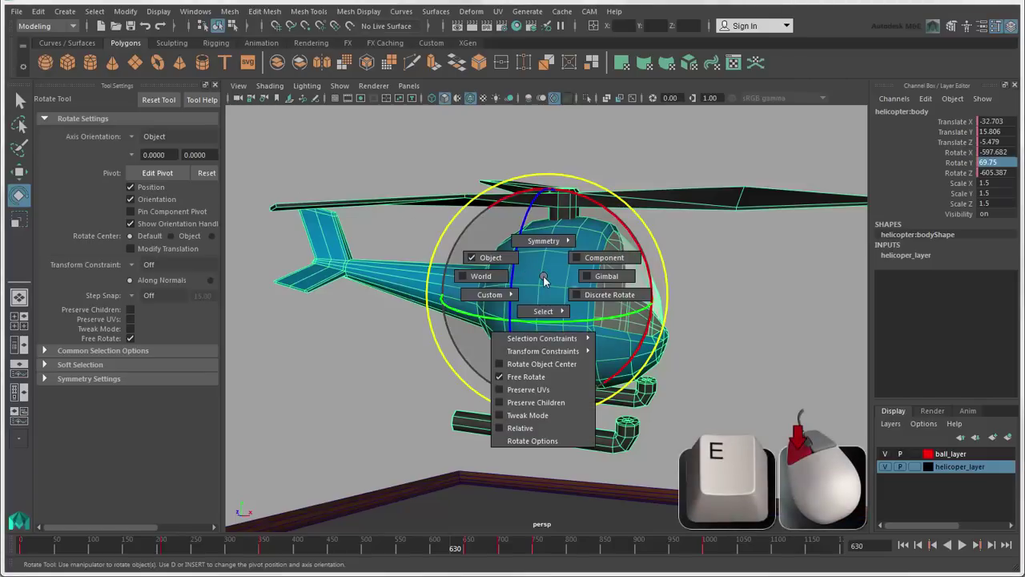
pyautogui.moveTo(543, 278)
pyautogui.mouseDown()
pyautogui.moveTo(519, 272)
pyautogui.moveTo(504, 292)
pyautogui.moveTo(544, 278)
pyautogui.moveTo(547, 312)
pyautogui.moveTo(543, 265)
pyautogui.mouseUp()
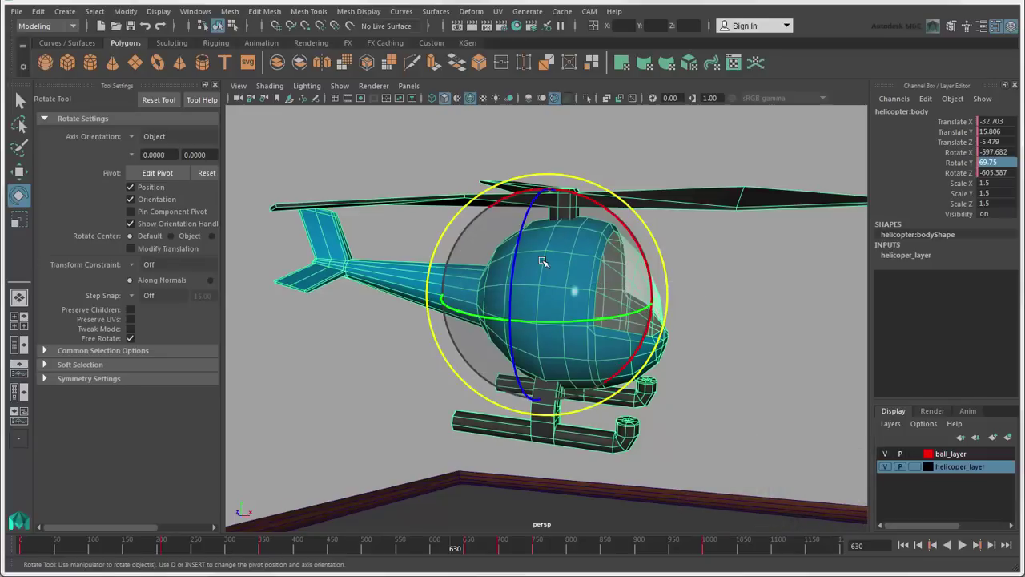
# Keep Axis Orientation on Object and tilt the helicopter about X to -600.605
pyautogui.click(132, 138)
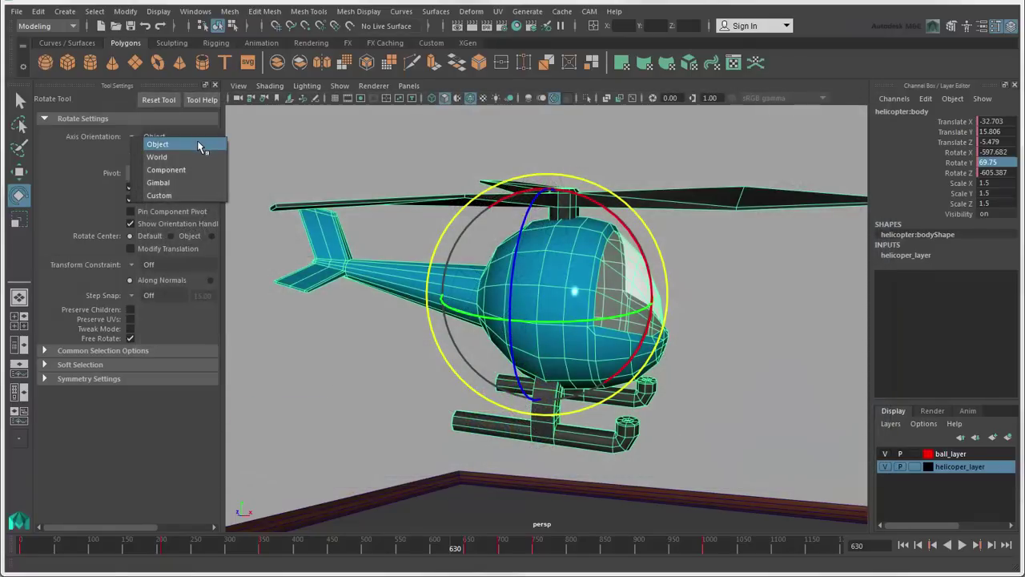
pyautogui.click(198, 142)
pyautogui.moveTo(580, 205)
pyautogui.mouseDown()
pyautogui.moveTo(617, 232)
pyautogui.moveTo(584, 192)
pyautogui.mouseUp()
# Reorient the rotation pivot axes in Edit Pivot mode, then reset the pivot and exit
pyautogui.click(157, 173)
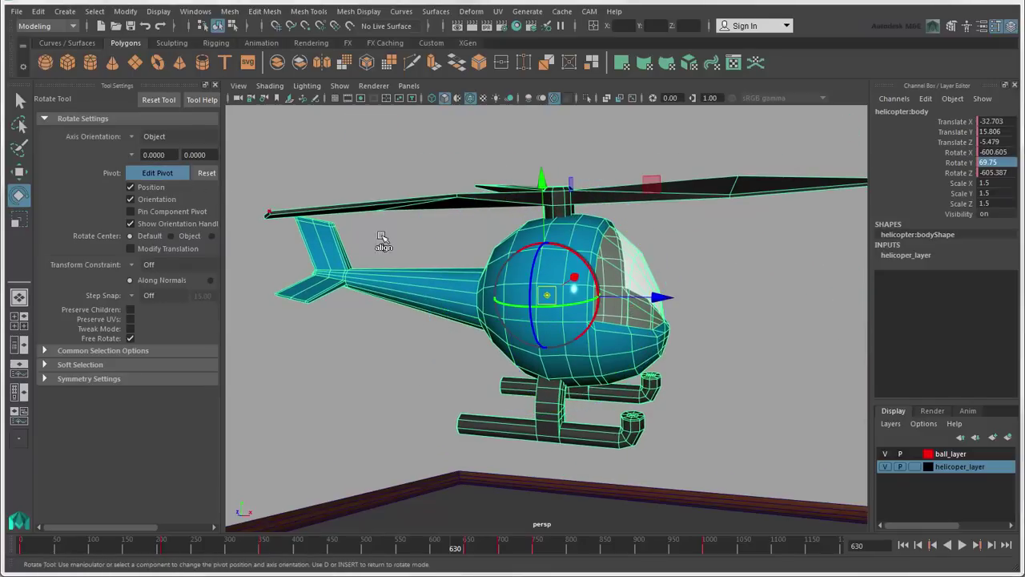
pyautogui.moveTo(569, 303); pyautogui.dragTo(760, 310)
pyautogui.moveTo(673, 257); pyautogui.dragTo(704, 267)
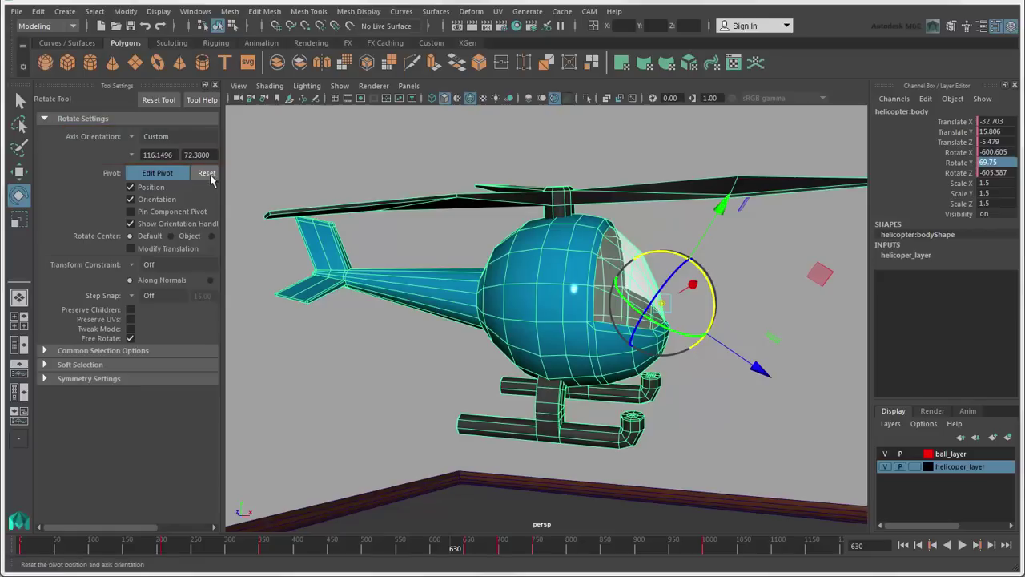
pyautogui.click(208, 174)
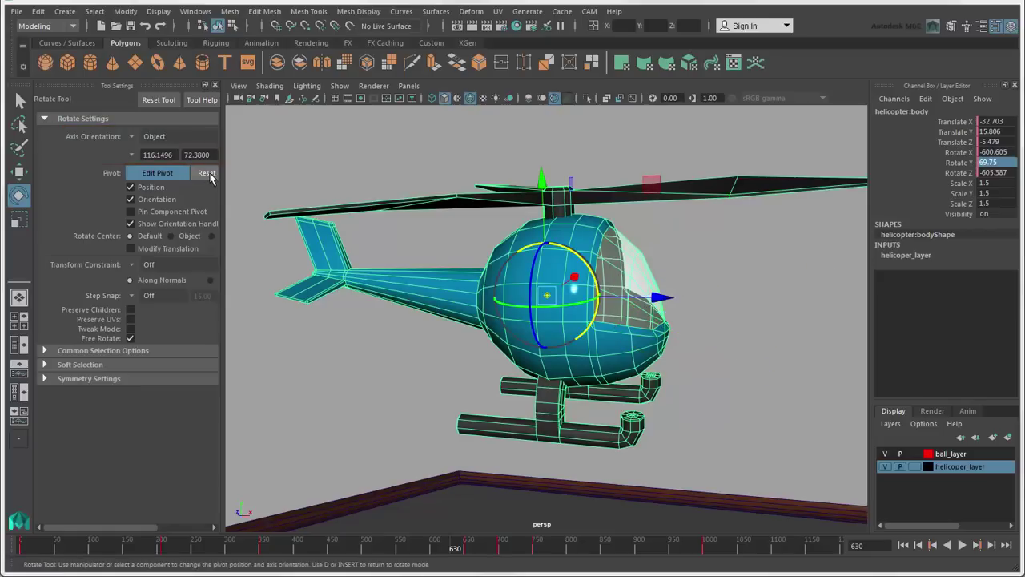
pyautogui.click(167, 174)
# Rotate the helicopter about X to -585 using absolute 45-degree step snapping
pyautogui.click(146, 296)
pyautogui.click(160, 330)
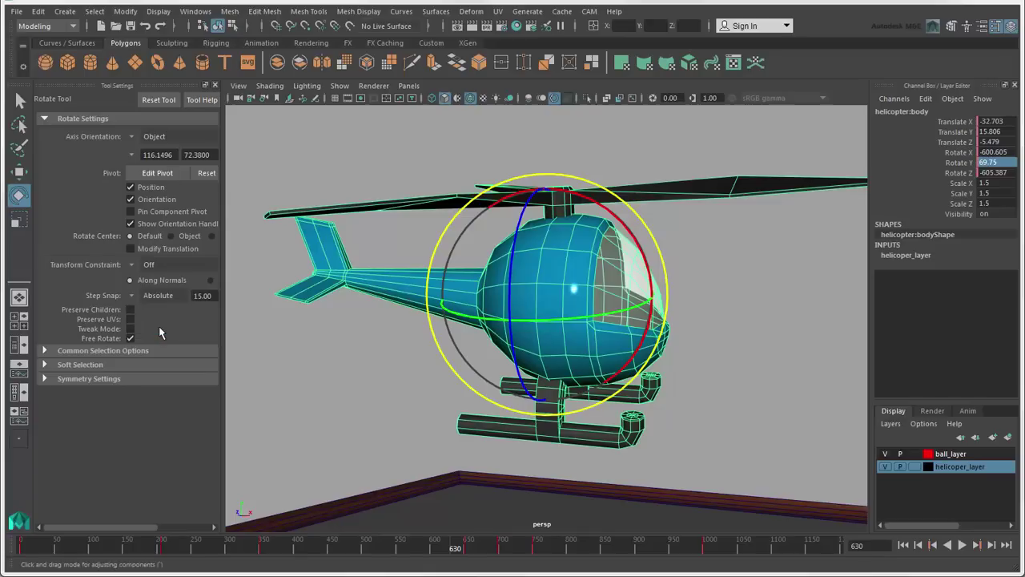
pyautogui.moveTo(215, 296); pyautogui.dragTo(179, 298)
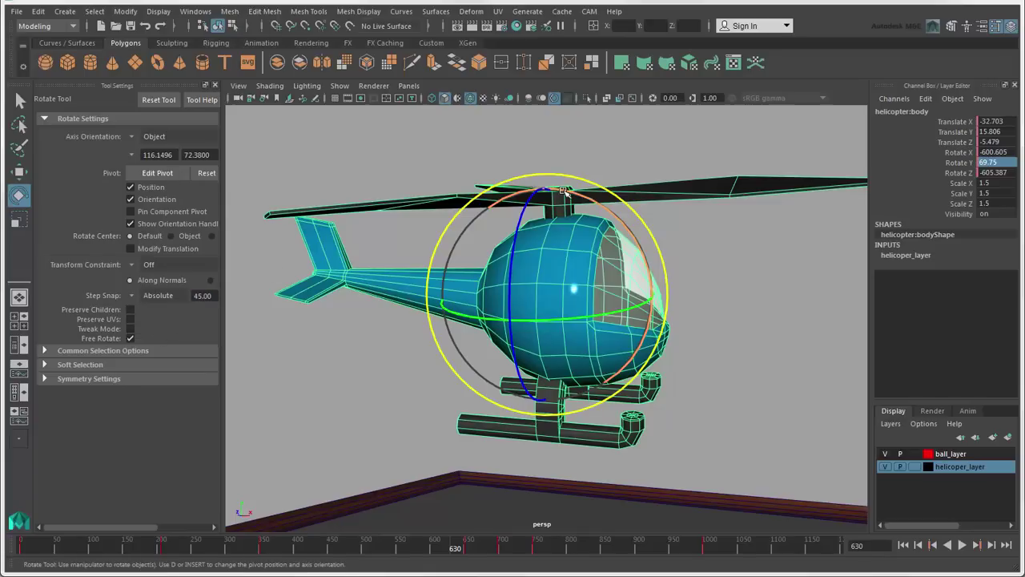
pyautogui.moveTo(562, 192); pyautogui.dragTo(539, 210)
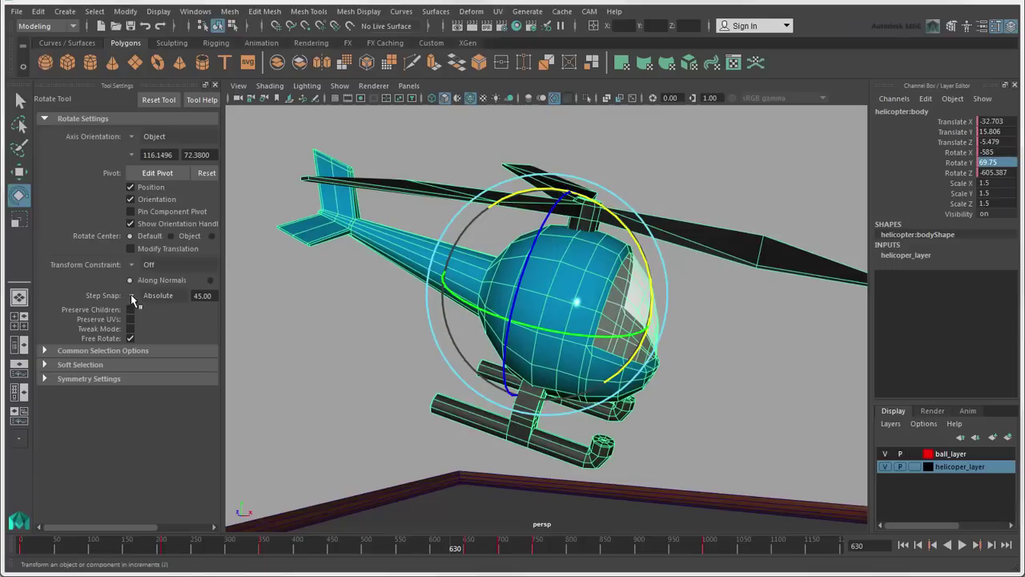
pyautogui.click(131, 294)
# Turn step snap off and free-rotate the helicopter to X -602.451, Y 66.731, Z -608.045
pyautogui.click(155, 300)
pyautogui.click(131, 338)
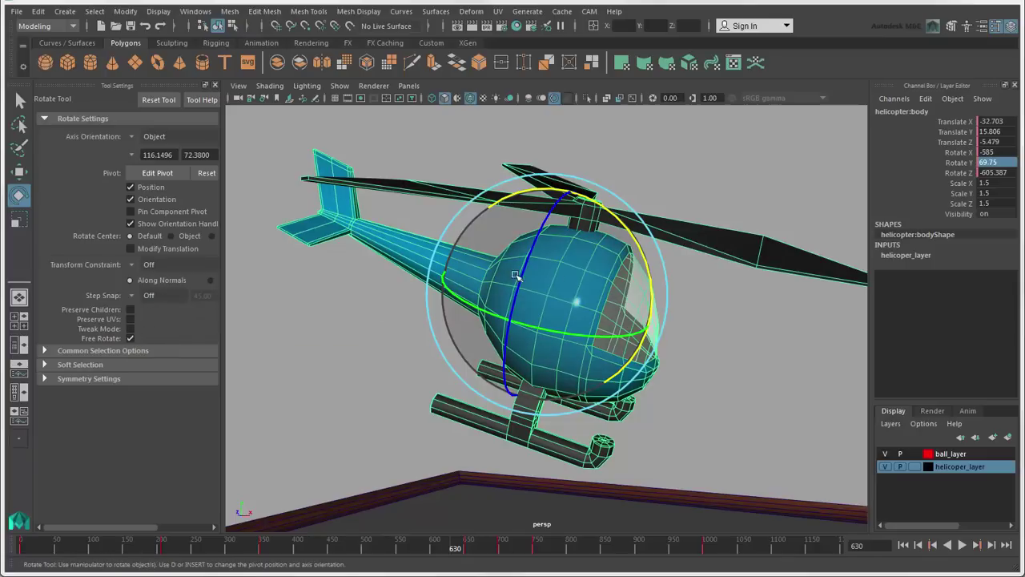
pyautogui.moveTo(578, 286); pyautogui.dragTo(448, 240)
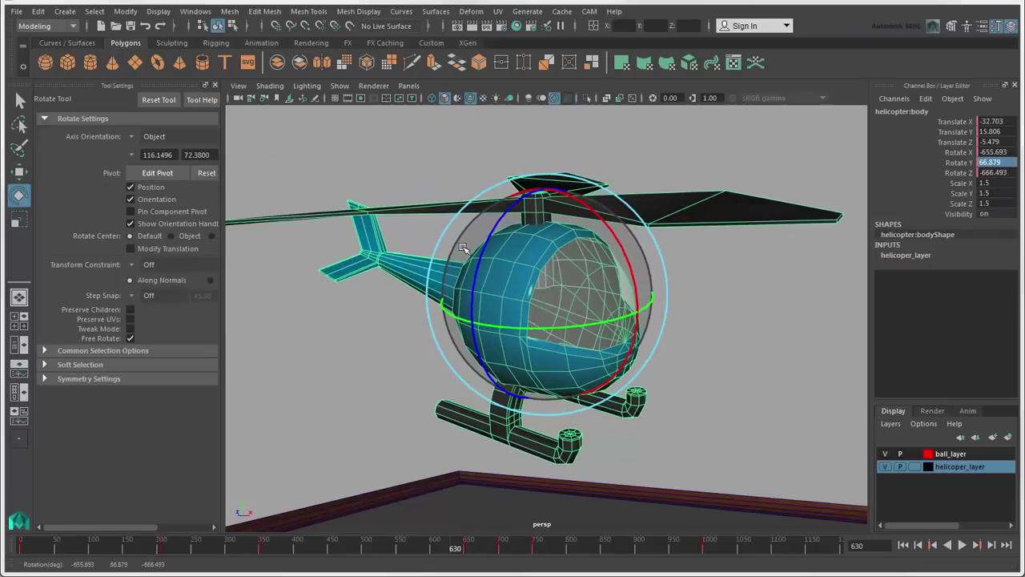
pyautogui.click(131, 339)
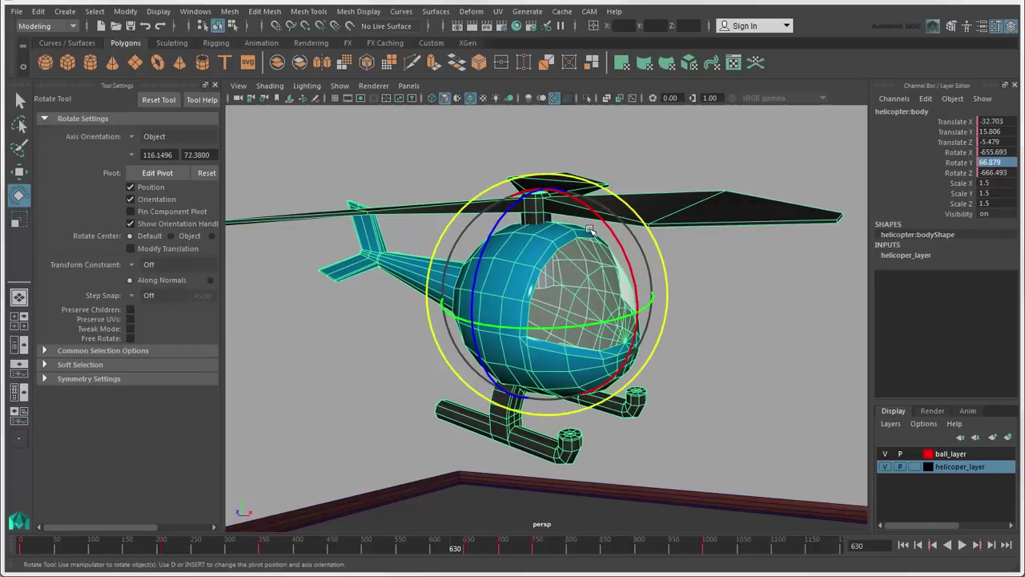
pyautogui.moveTo(589, 229); pyautogui.dragTo(267, 342)
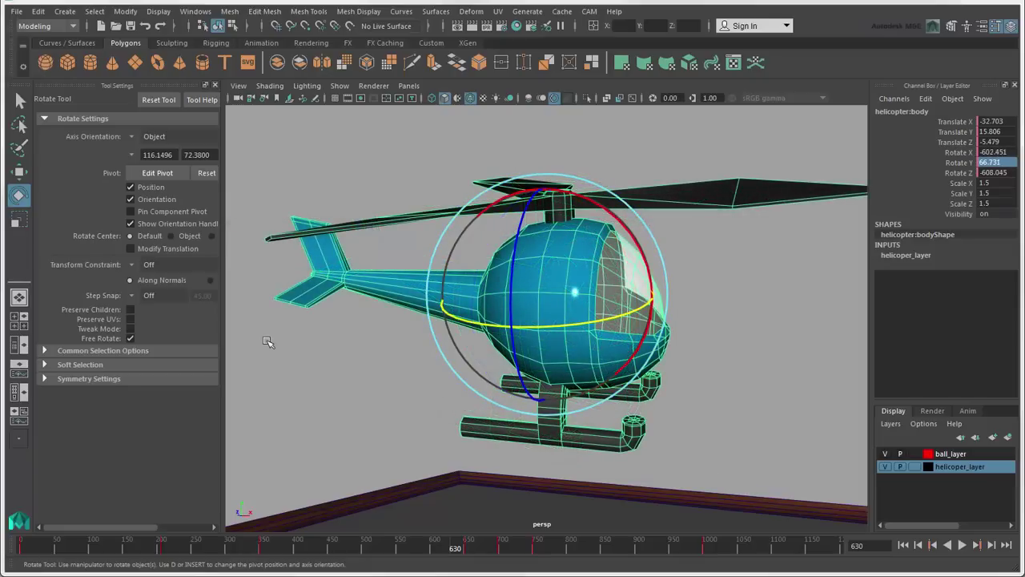
# Spin the helicopter about Y, try Preserve Children, then undo that spin and uncheck it
pyautogui.moveTo(612, 321); pyautogui.dragTo(578, 292)
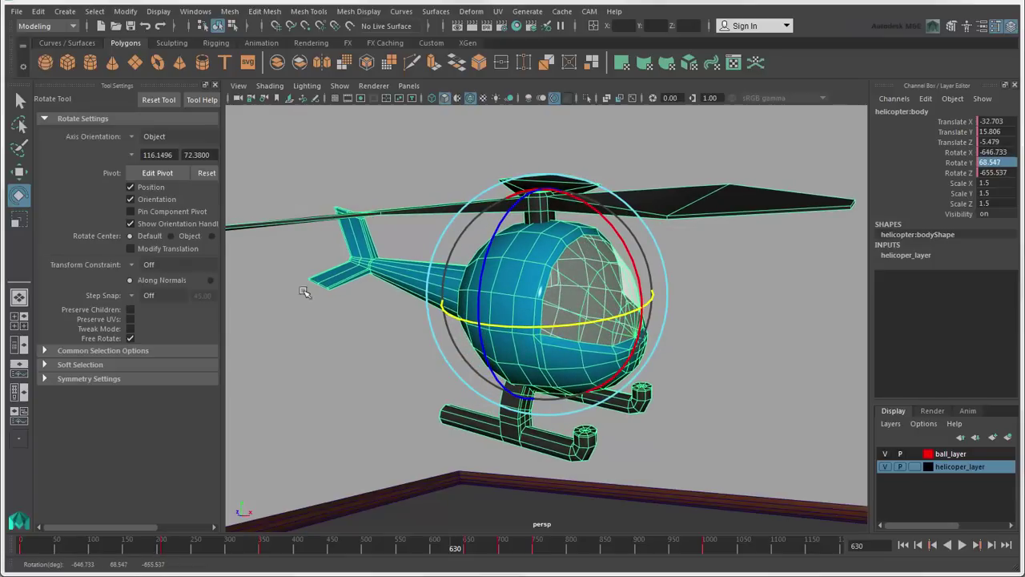
pyautogui.click(131, 310)
pyautogui.moveTo(445, 308); pyautogui.dragTo(535, 345)
pyautogui.hotkey('ctrl', 'z')
pyautogui.click(131, 310)
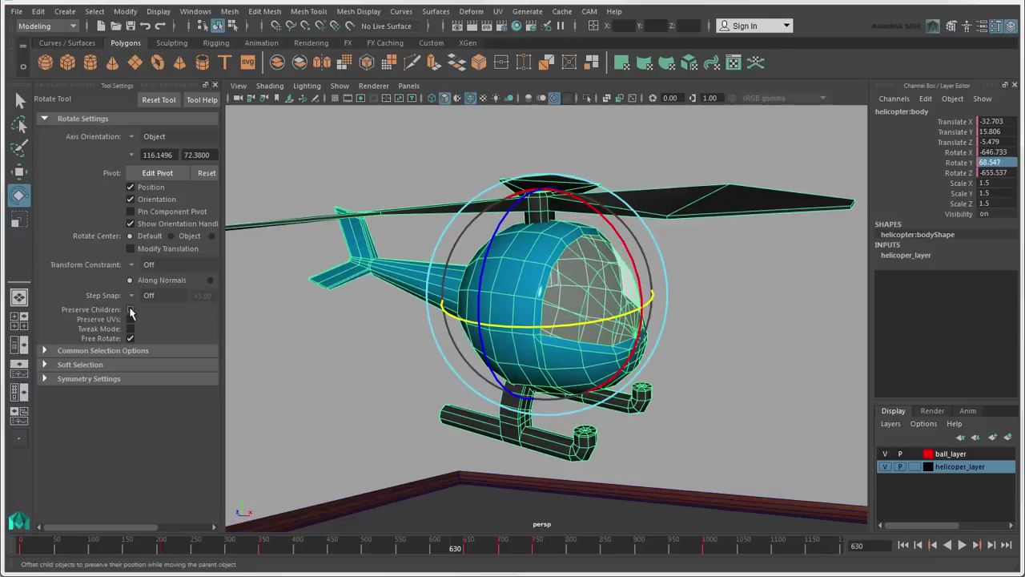
# Open the Rotate Tool help page from Tool Settings
pyautogui.click(193, 105)
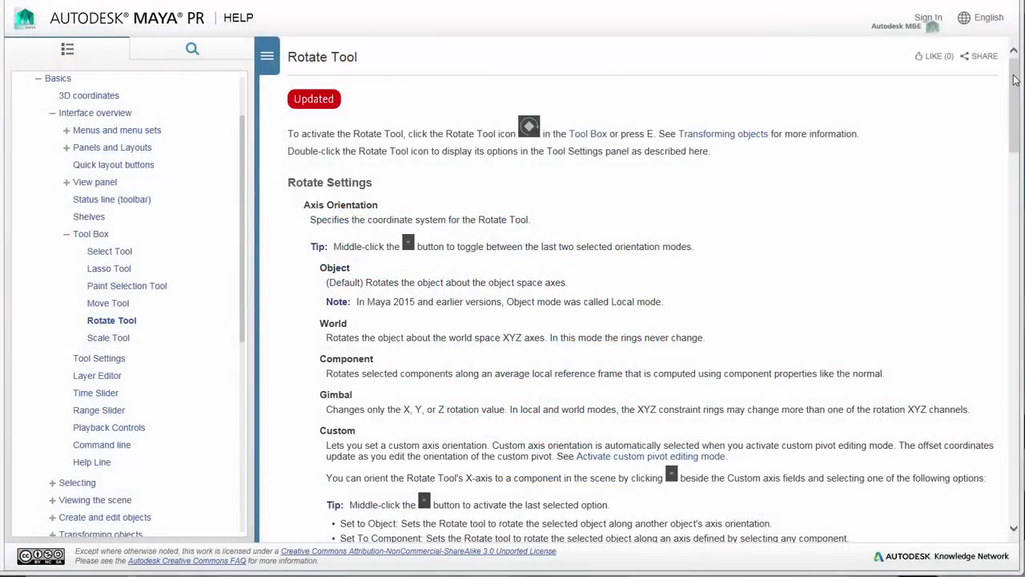